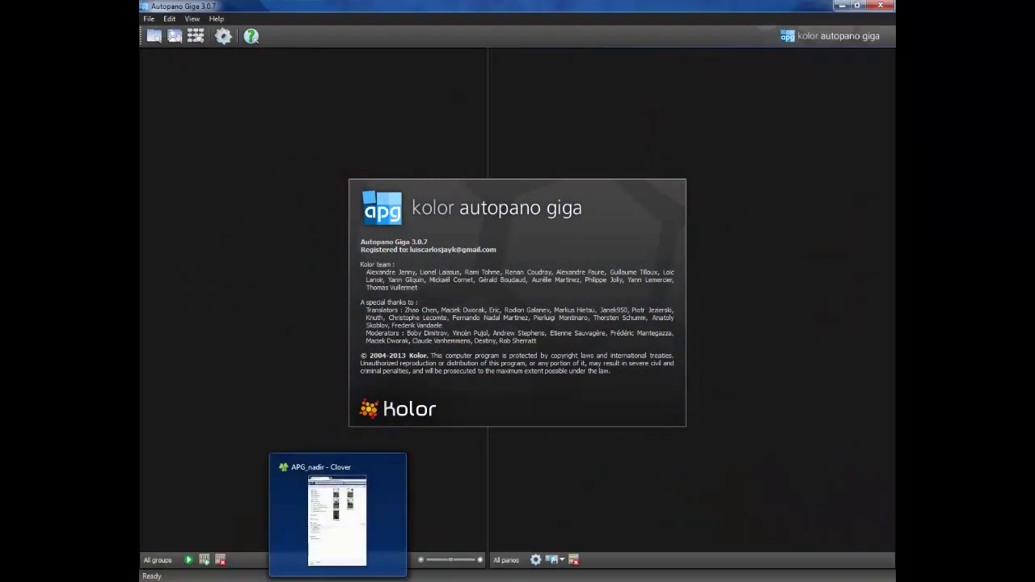
Bring the APG_nadir folder forward and select the fisheye shots, including nadir IMG_1030.
{"action": "left_click", "coordinate": [337, 517]}
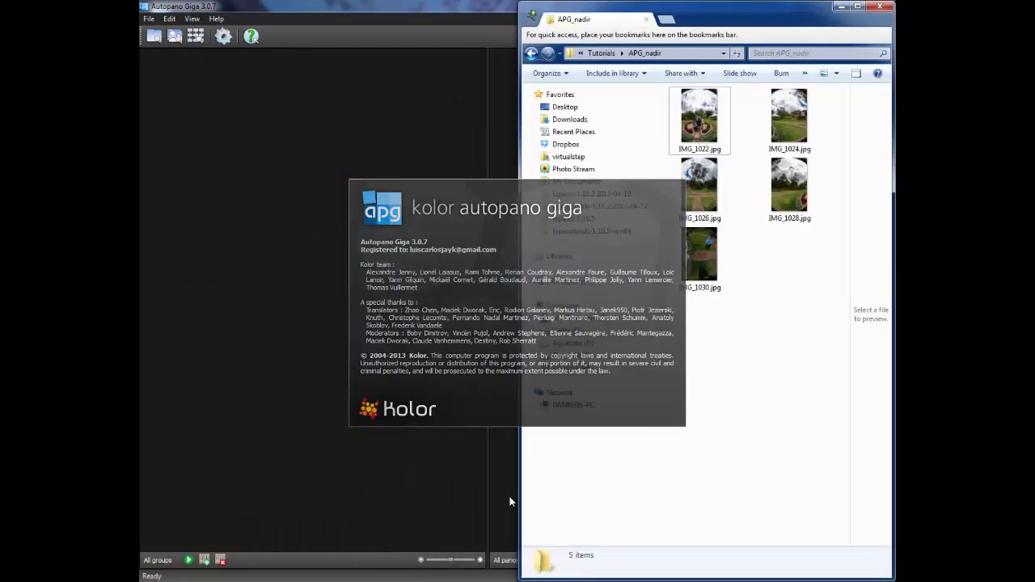
{"action": "left_click", "coordinate": [699, 121]}
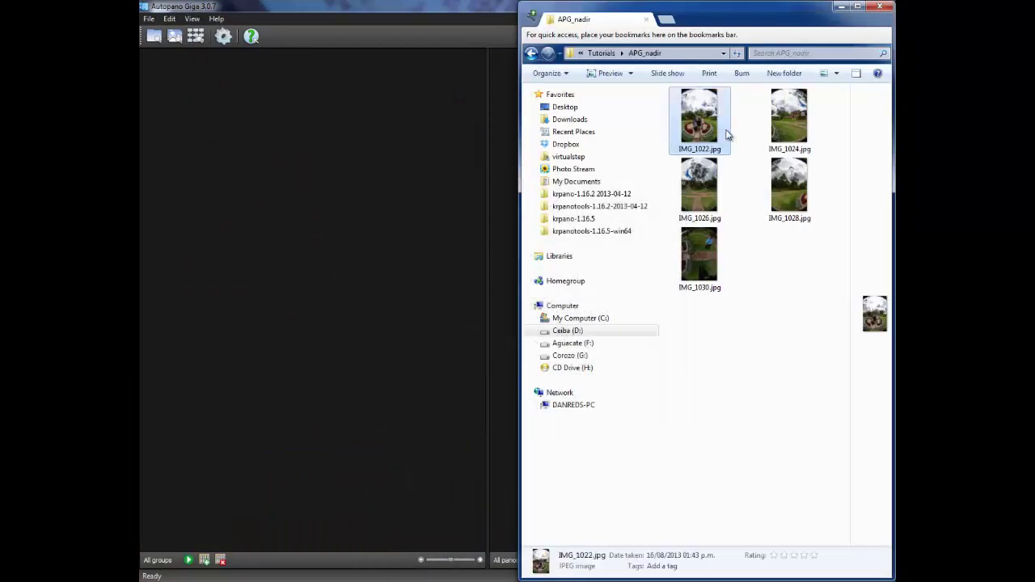
{"action": "left_click", "coordinate": [788, 186], "text": "shift"}
{"action": "left_click", "coordinate": [704, 257], "text": "shift"}
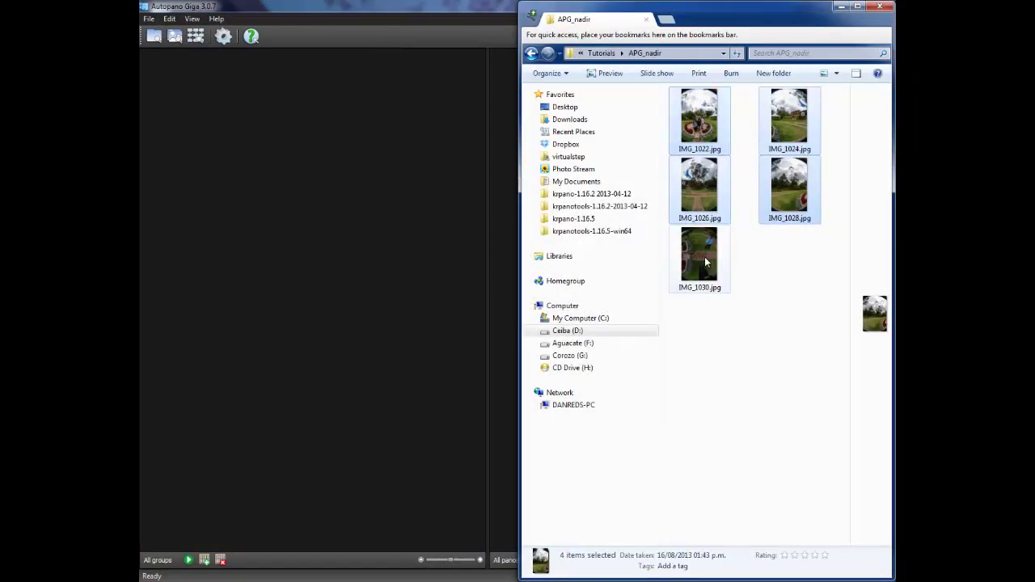
Preview the nadir shot IMG_1030 in Photo Viewer, then close it.
{"action": "left_click", "coordinate": [744, 270]}
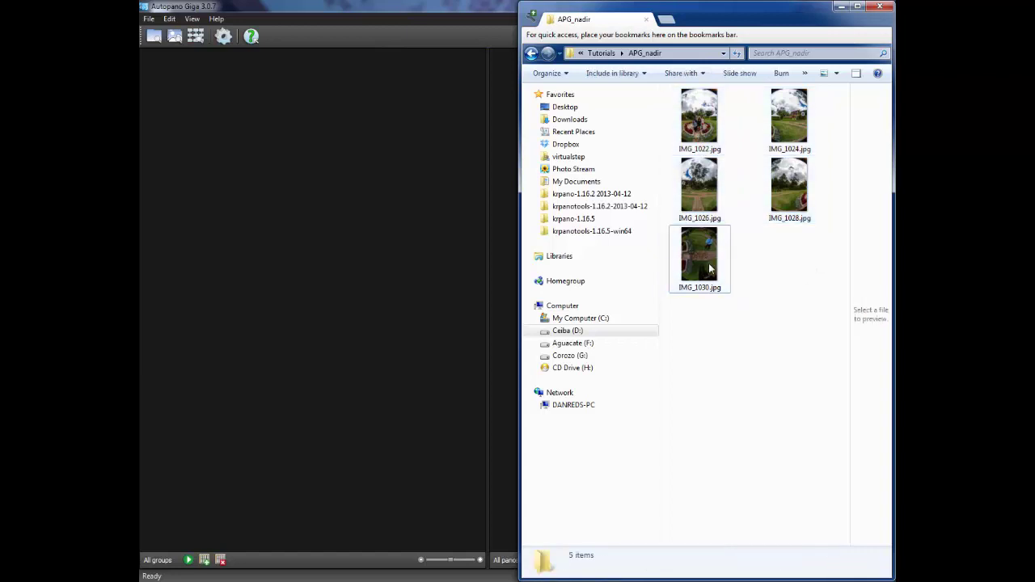
{"action": "double_click", "coordinate": [679, 258]}
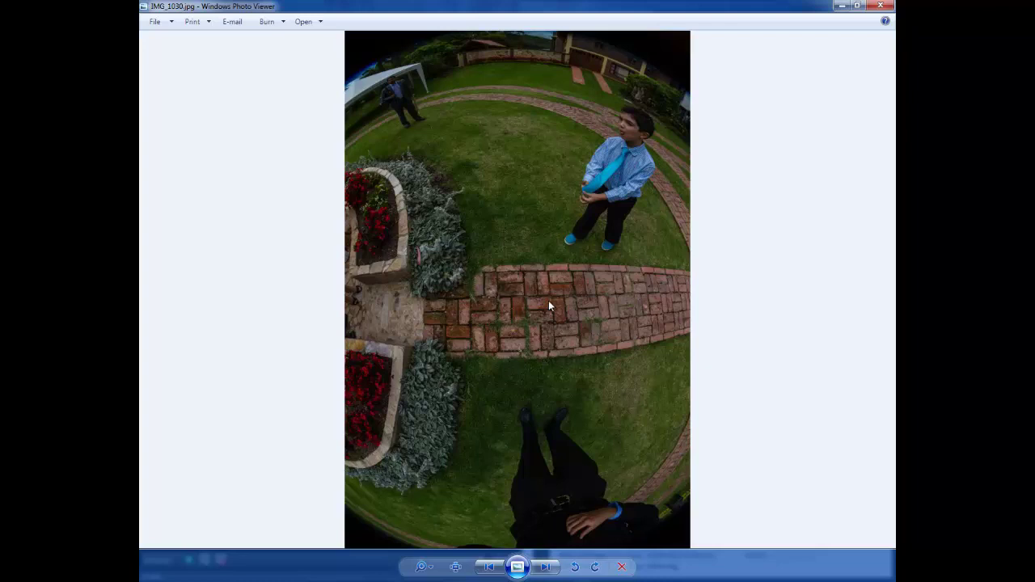
{"action": "left_click", "coordinate": [881, 7]}
Gather all five images into Group 0, detect a 360 × 178 panorama, and open it.
{"action": "mouse_move", "coordinate": [804, 324]}
{"action": "left_mouse_down"}
{"action": "mouse_move", "coordinate": [657, 142]}
{"action": "mouse_move", "coordinate": [311, 162]}
{"action": "left_mouse_up"}
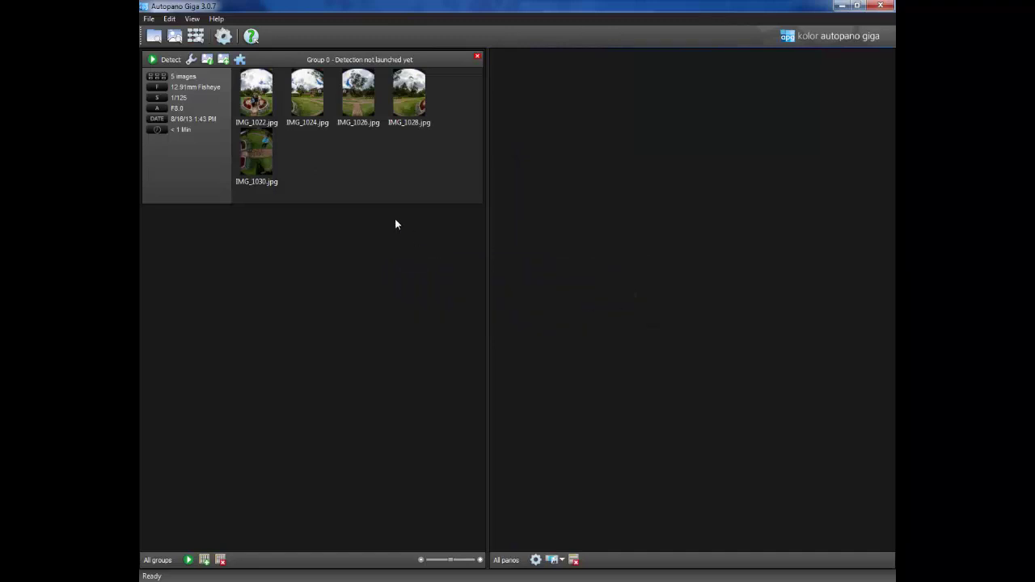
{"action": "left_click", "coordinate": [153, 60]}
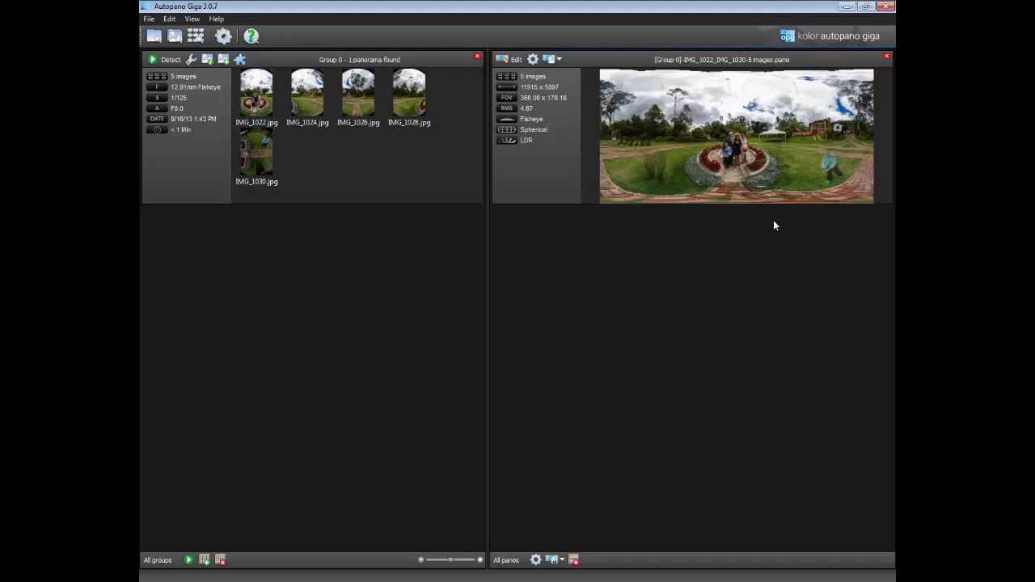
{"action": "key", "text": "Return"}
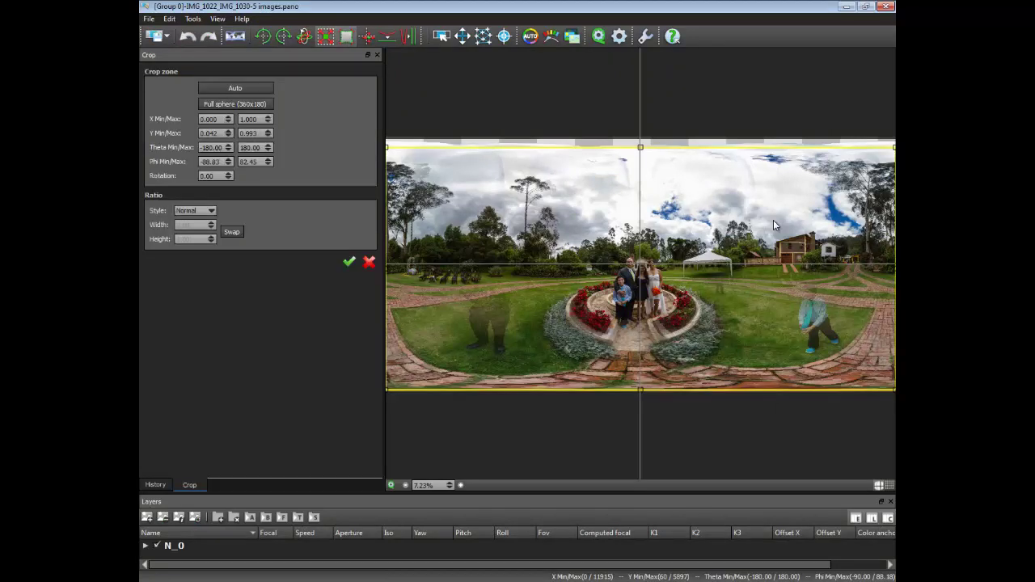
Expand the crop to the full 360x180 sphere.
{"action": "key", "text": "space"}
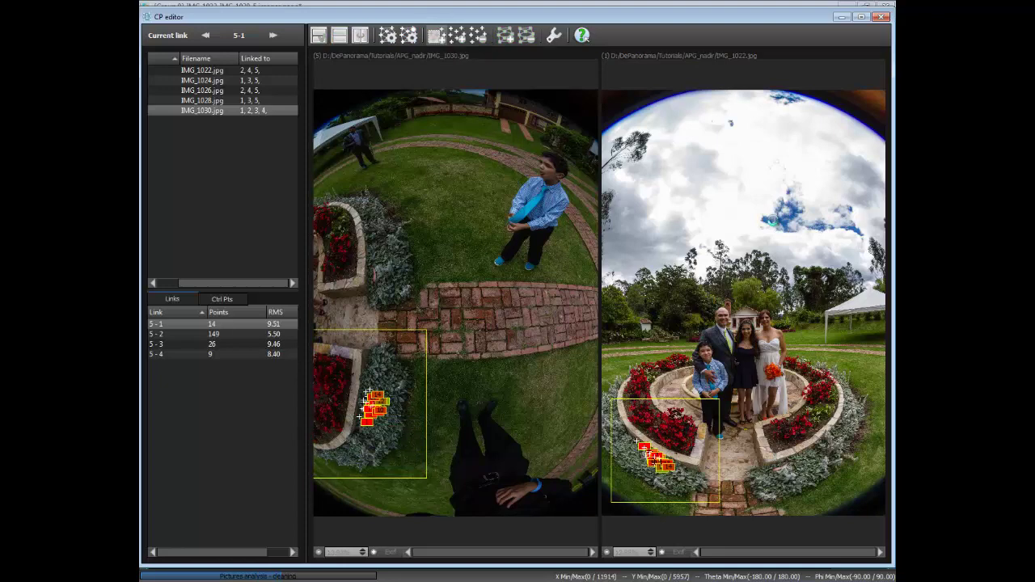
Add control points on nadir links 5-4, 5-3 and 5-2, reaching 1127 points at RMS 5.18.
{"action": "key", "text": "Down"}
{"action": "key", "text": "Down"}
{"action": "key", "text": "Down"}
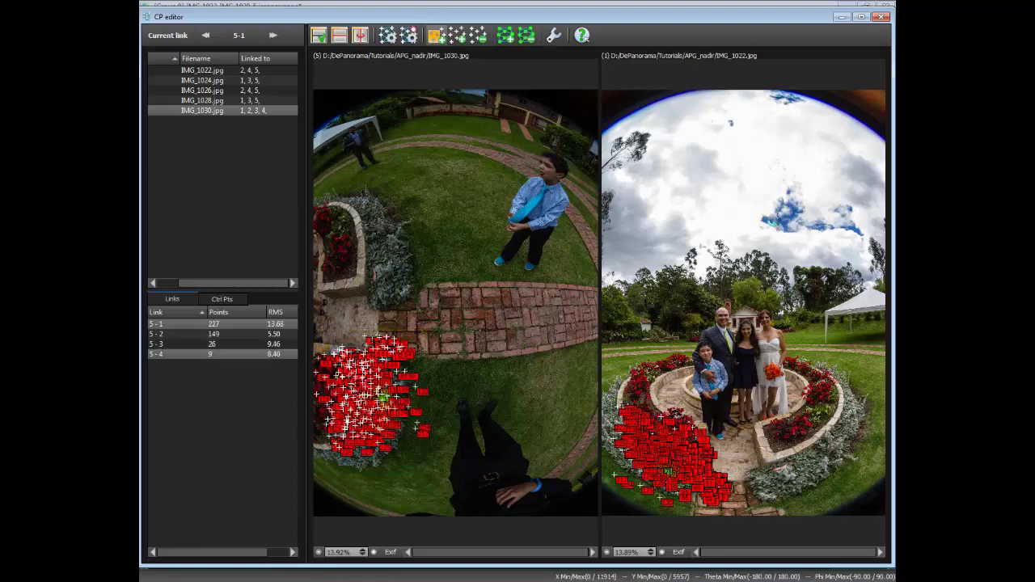
{"action": "key", "text": "Right"}
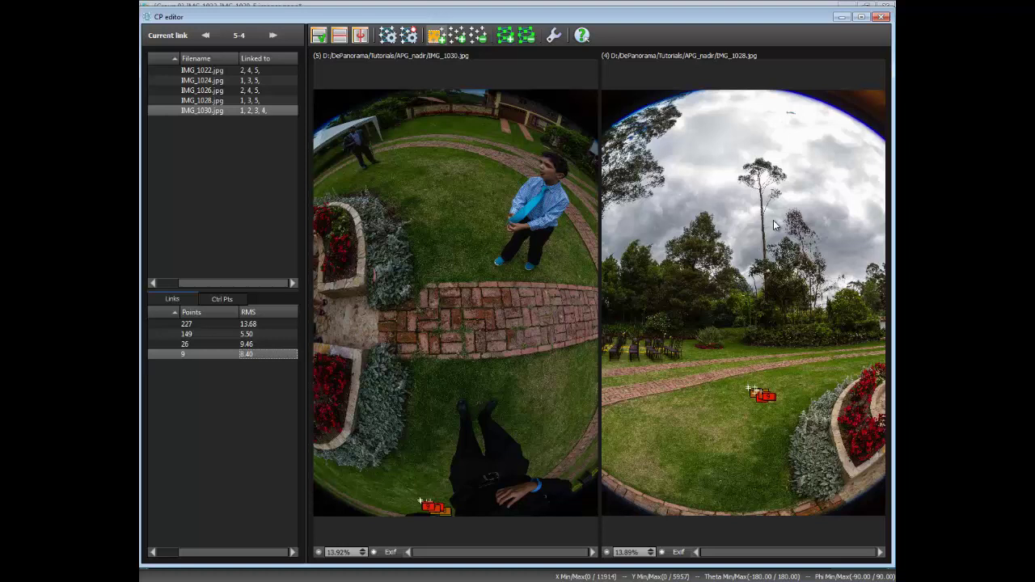
{"action": "key", "text": "Tab"}
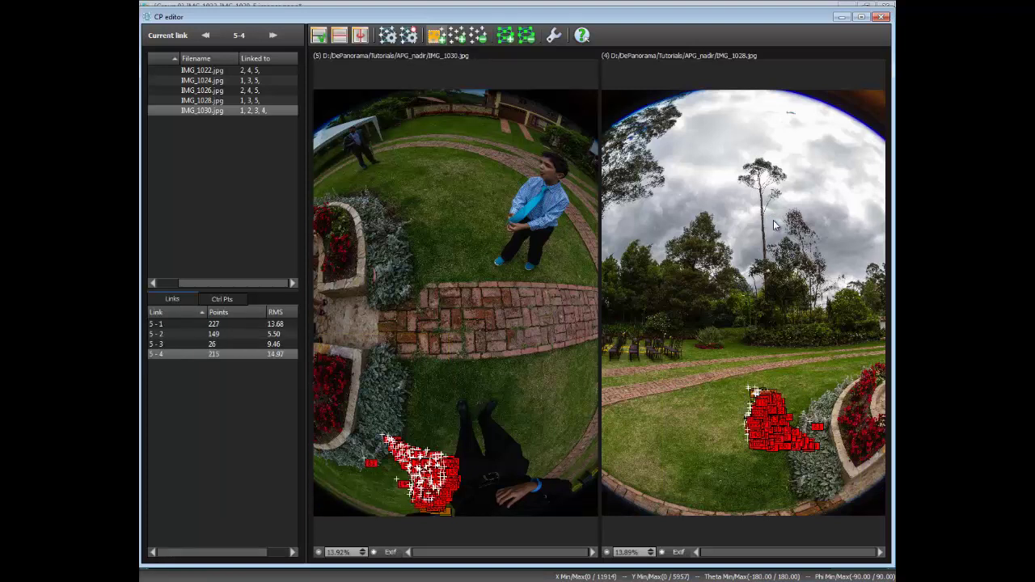
{"action": "key", "text": "Up"}
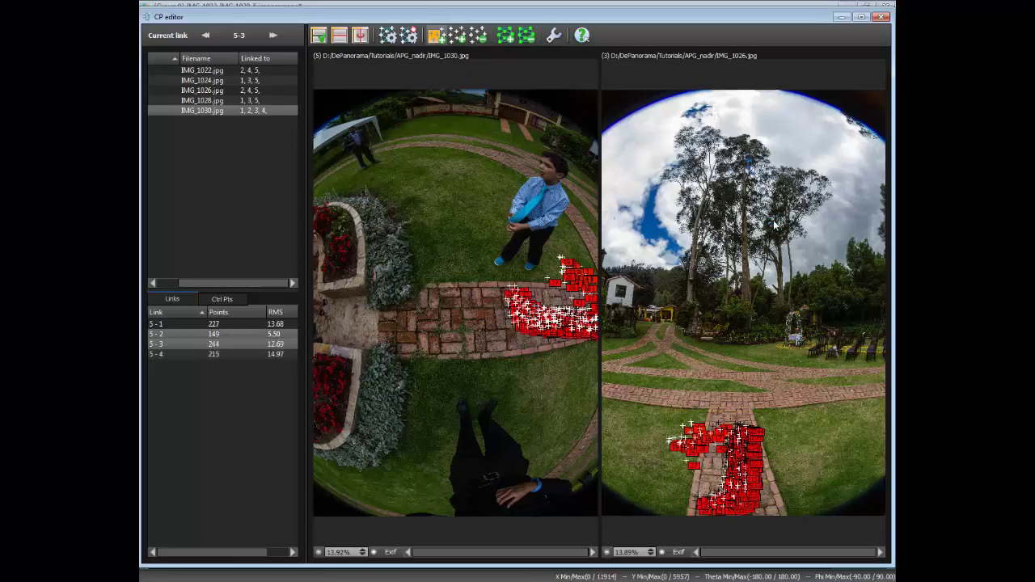
{"action": "key", "text": "Page_Up"}
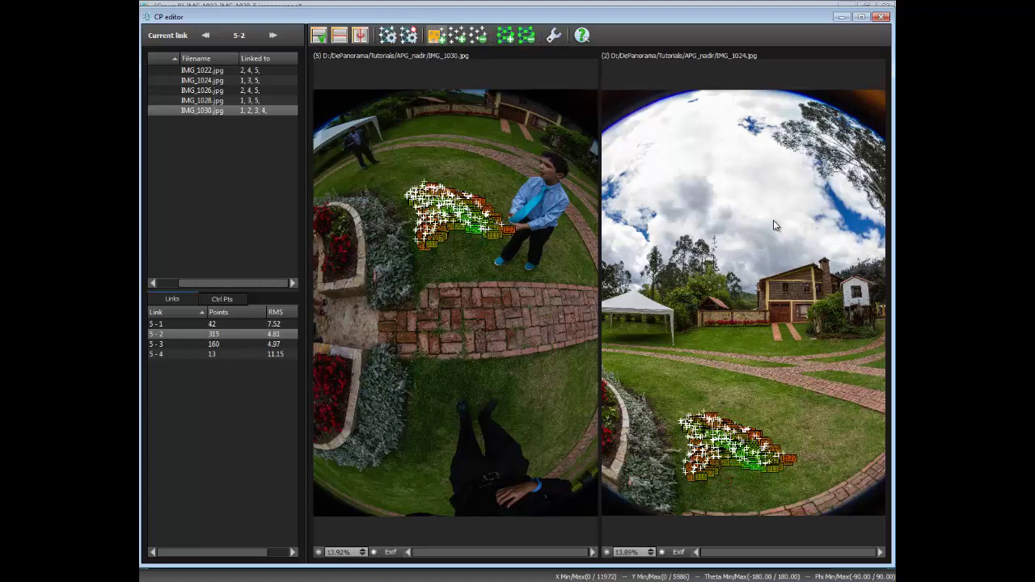
{"action": "key", "text": "Escape"}
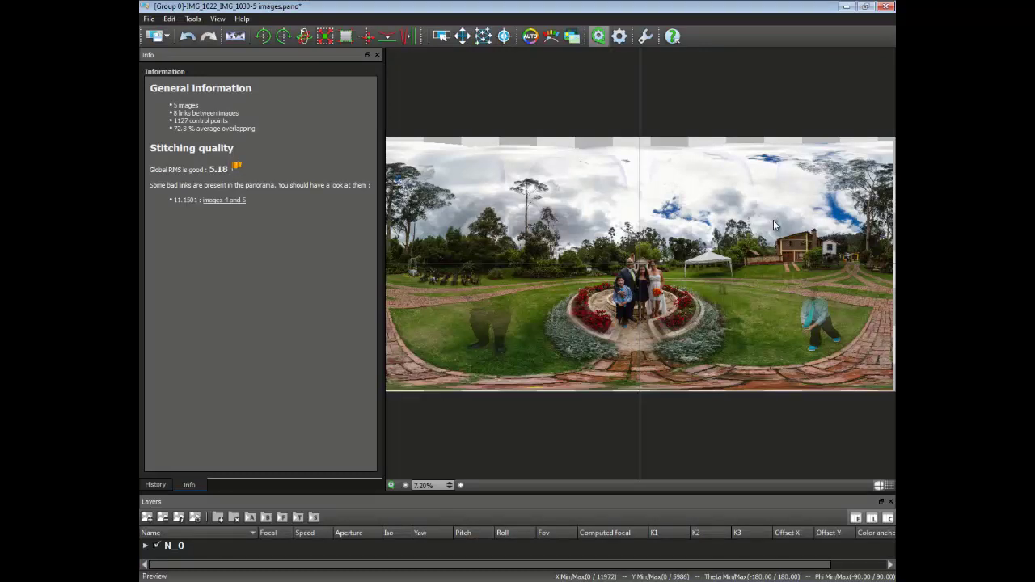
Render the multiband-blended preview and zoom around the lawn and garden.
{"action": "left_click", "coordinate": [598, 36]}
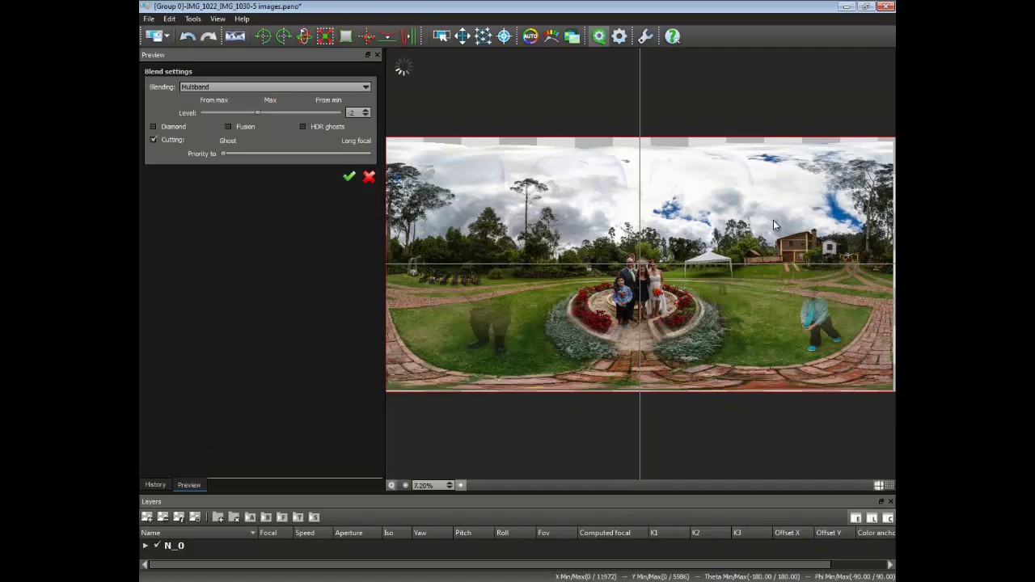
{"action": "scroll", "coordinate": [773, 220], "scroll_direction": "up", "scroll_amount": 2}
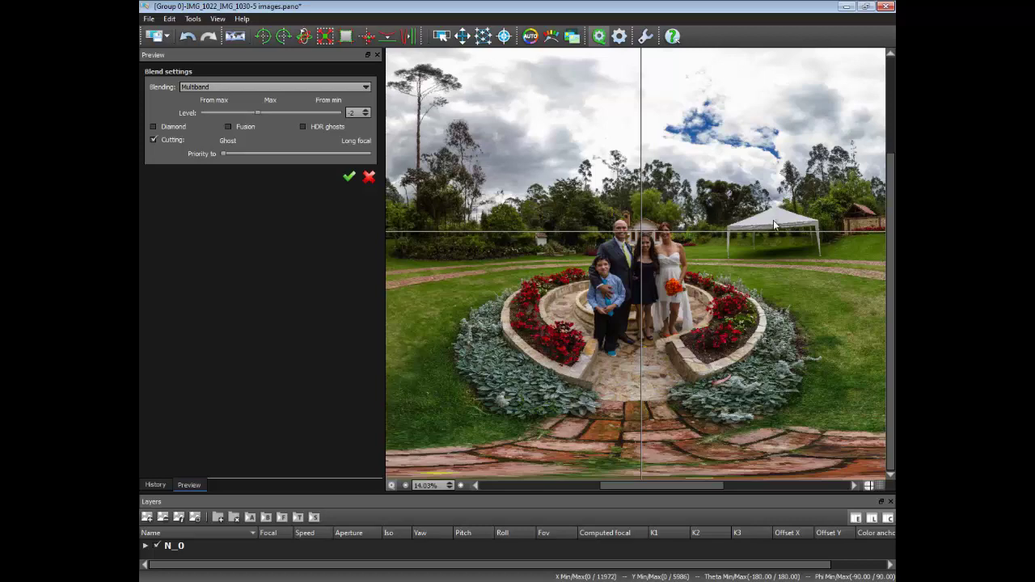
{"action": "scroll", "coordinate": [773, 220], "scroll_direction": "up", "scroll_amount": 2}
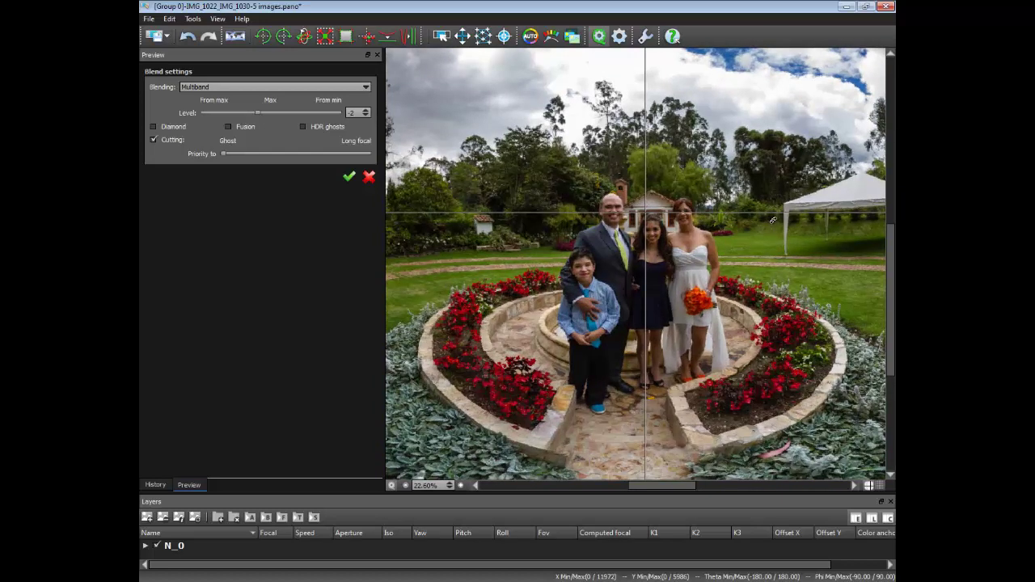
{"action": "scroll", "coordinate": [772, 220], "scroll_direction": "down", "scroll_amount": 3}
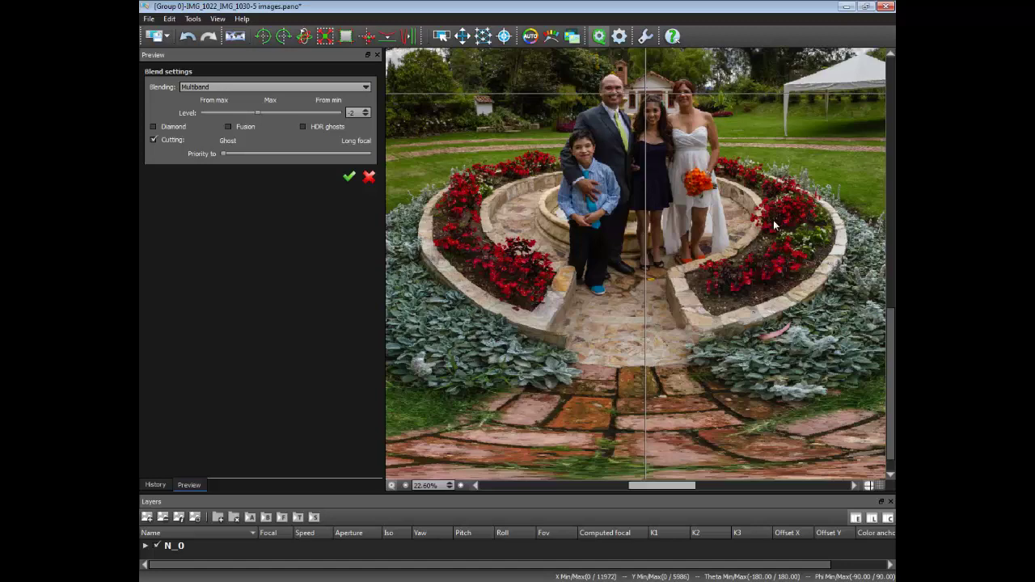
{"action": "scroll", "coordinate": [773, 220], "scroll_direction": "left", "scroll_amount": 5}
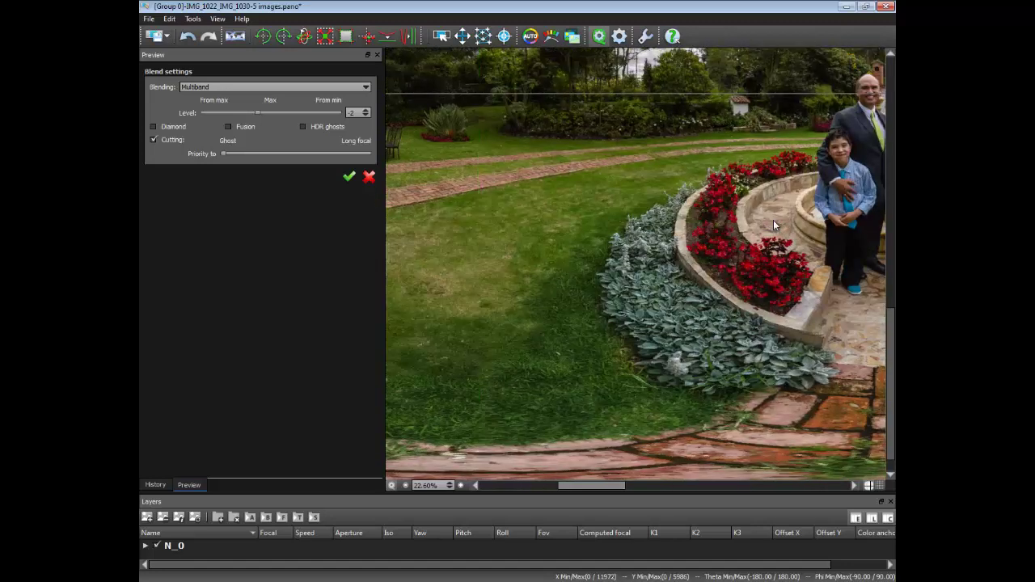
{"action": "scroll", "coordinate": [773, 220], "scroll_direction": "left", "scroll_amount": 5}
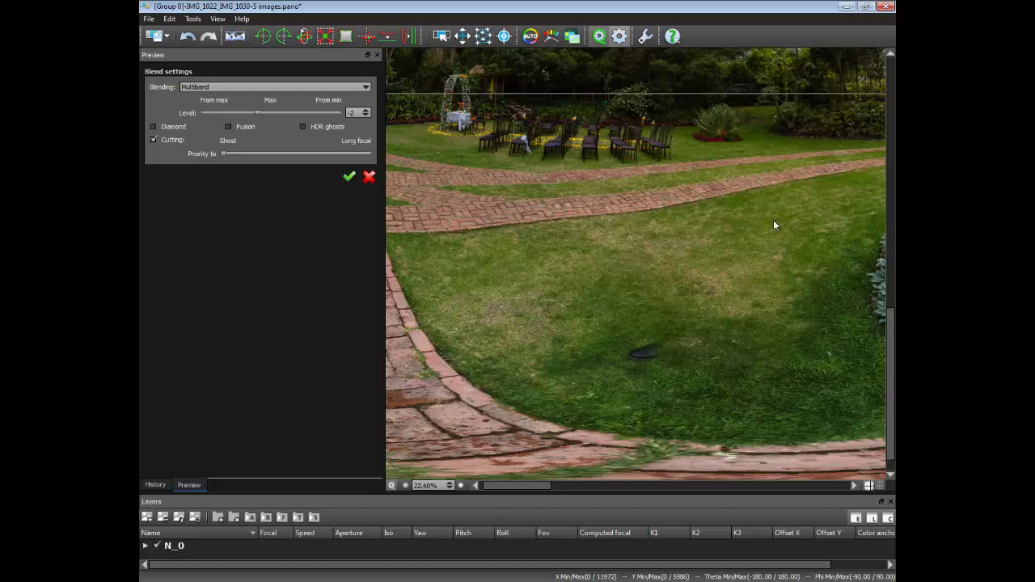
Place removal markers to clear ghosting around the family at the fountain.
{"action": "key", "text": "m"}
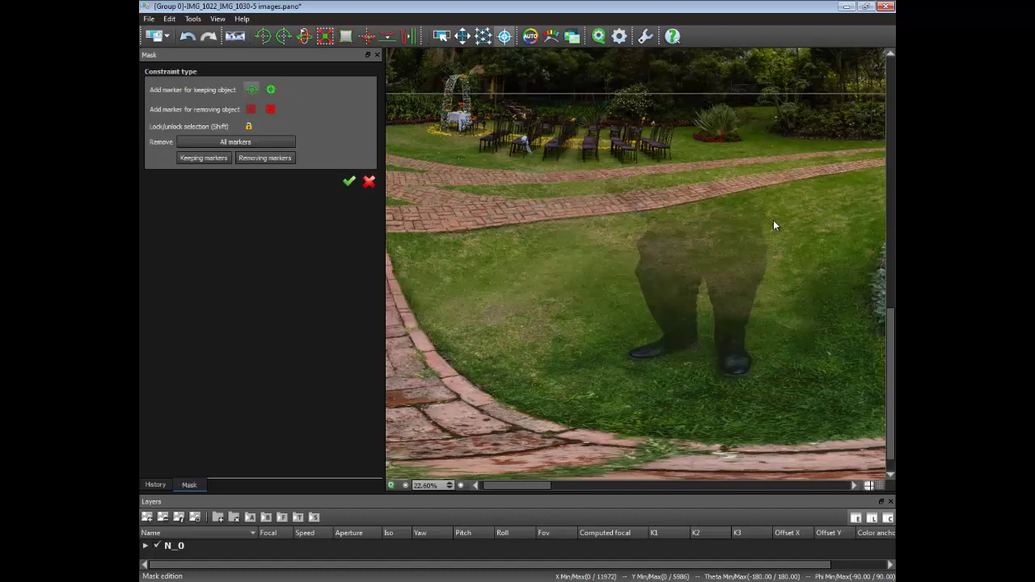
{"action": "key", "text": "r"}
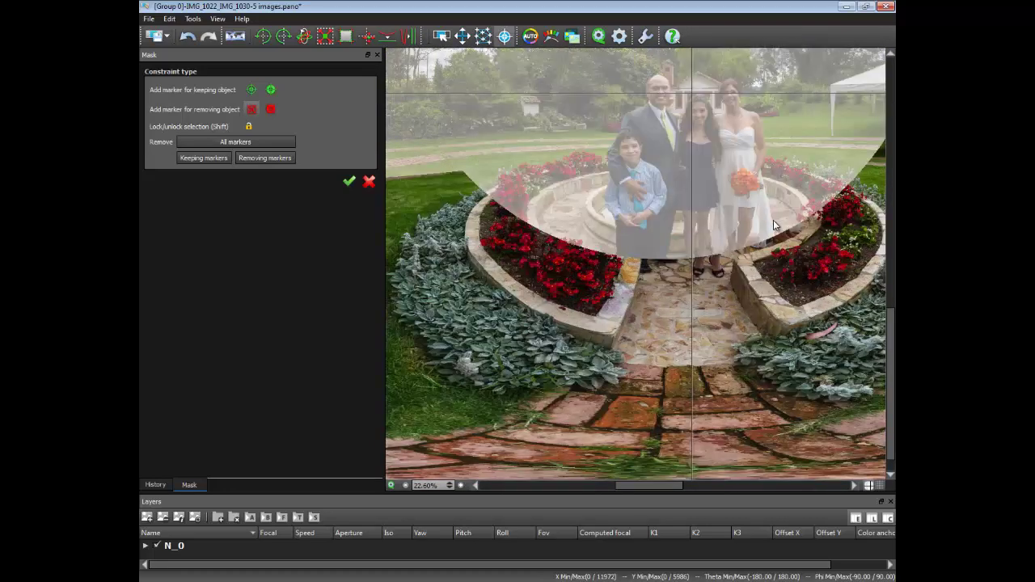
{"action": "left_click", "coordinate": [610, 331]}
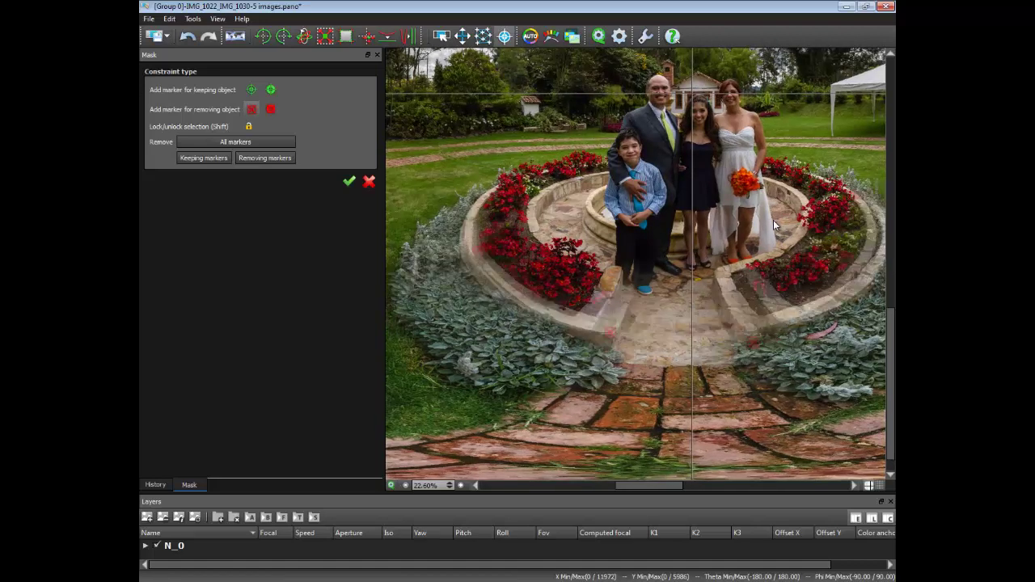
{"action": "scroll", "coordinate": [774, 225], "scroll_direction": "down", "scroll_amount": 5}
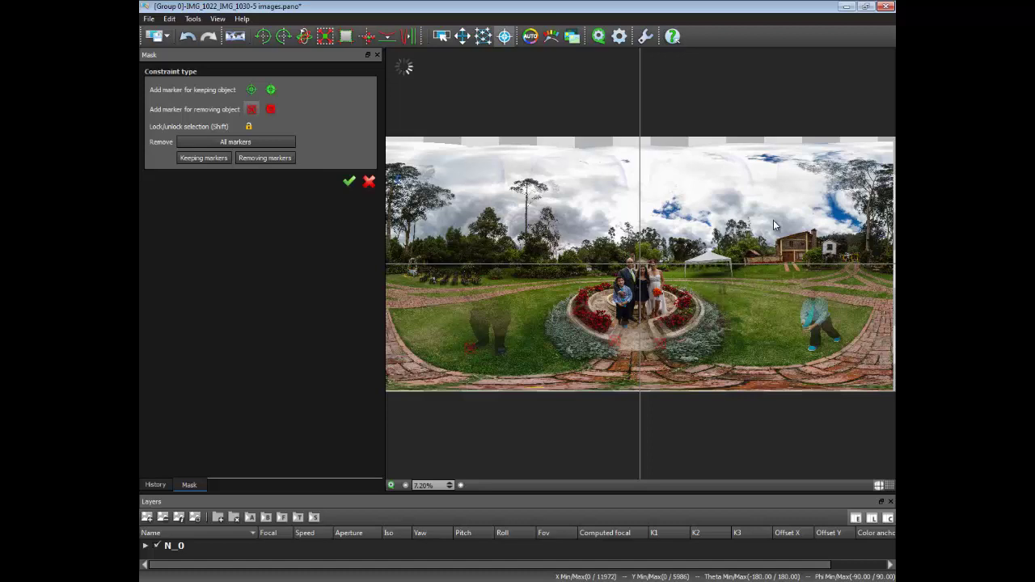
Apply the pending mask edits to the ghost-free preview and bring up full-size JPEG render settings.
{"action": "key", "text": "Escape"}
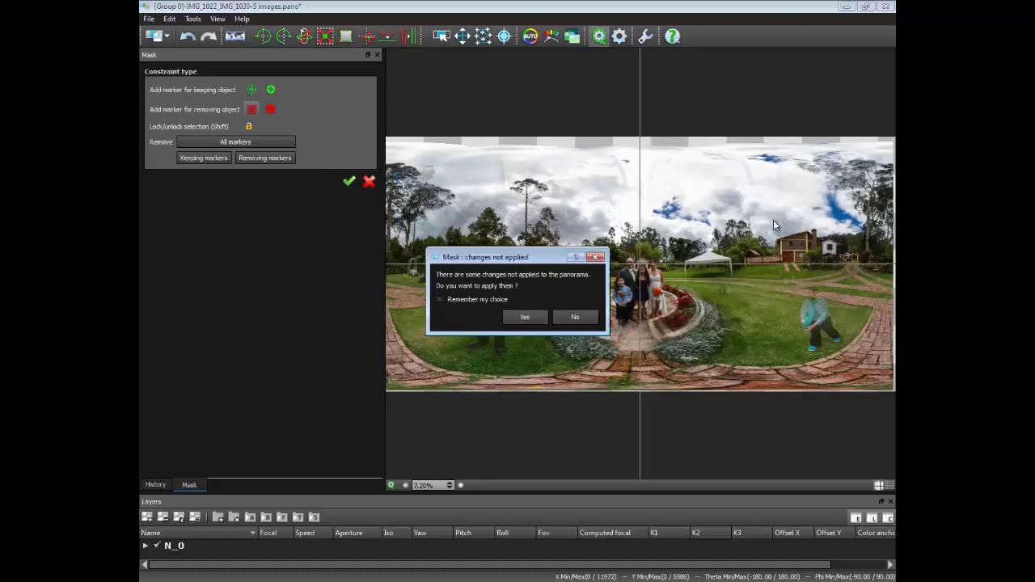
{"action": "key", "text": "Return"}
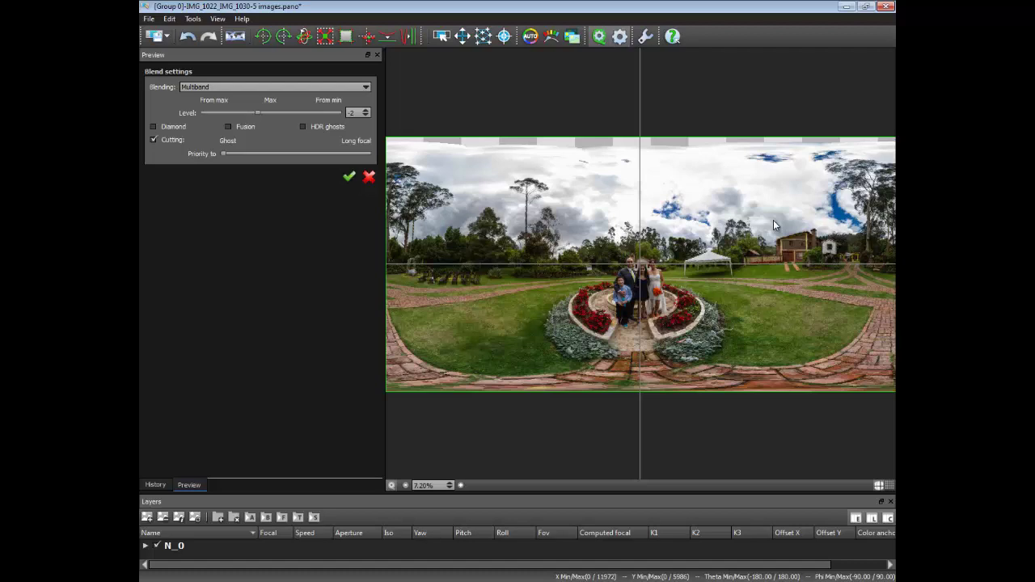
{"action": "key", "text": "ctrl+r"}
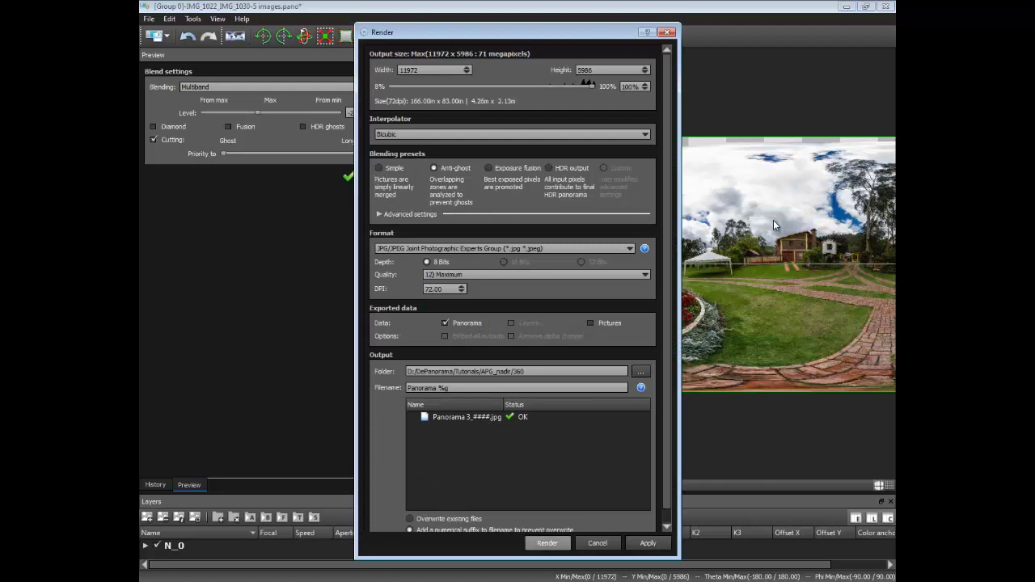
Create the missing D:/DePanorama/Tutorials/APG_nadir/360 folder and start the batch render.
{"action": "scroll", "coordinate": [774, 224], "scroll_direction": "down", "scroll_amount": 1}
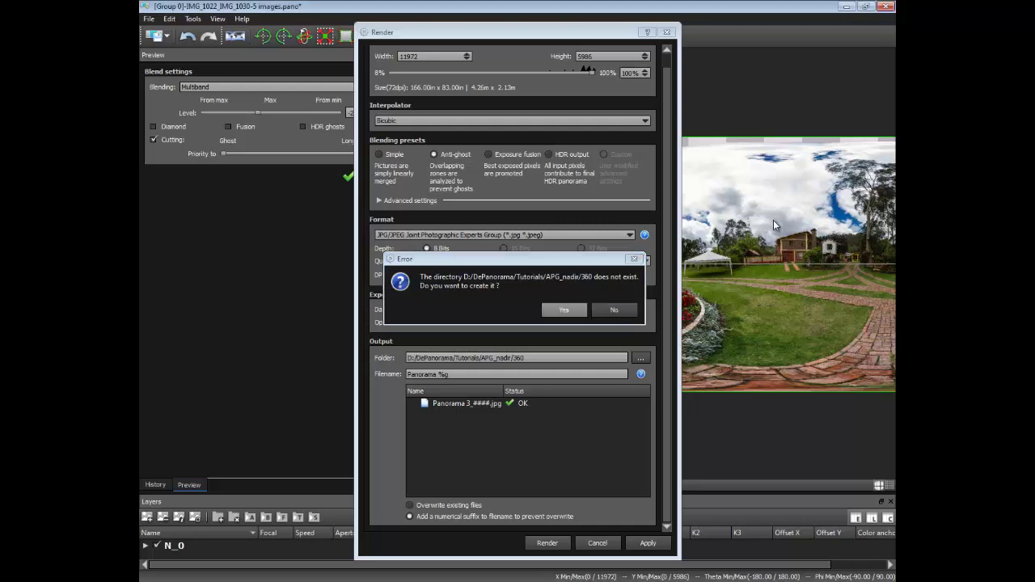
{"action": "key", "text": "Return"}
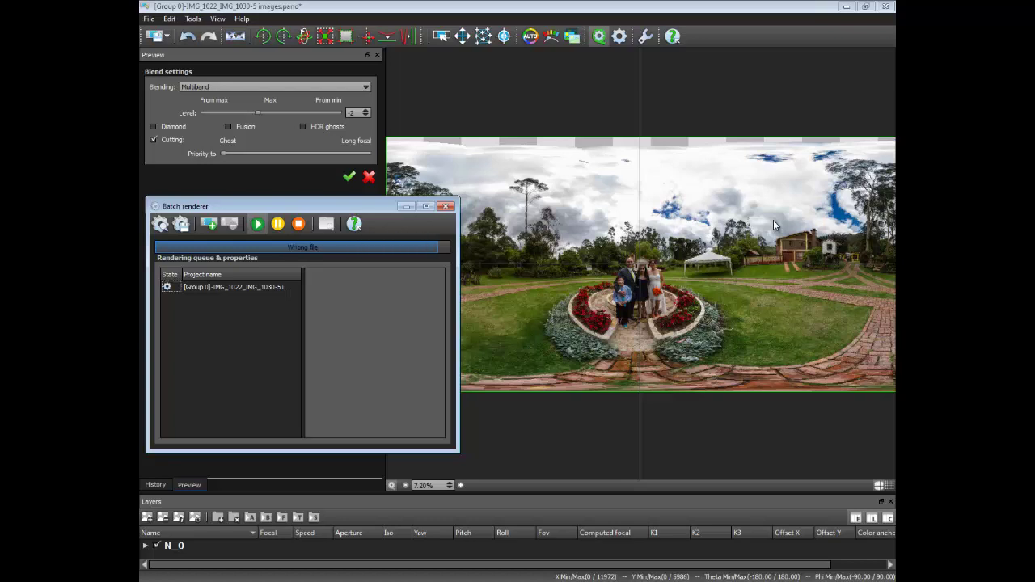
Navigate Explorer to D:\DePanorama\Tutorials\APG_nadir.
{"action": "key", "text": "super+e"}
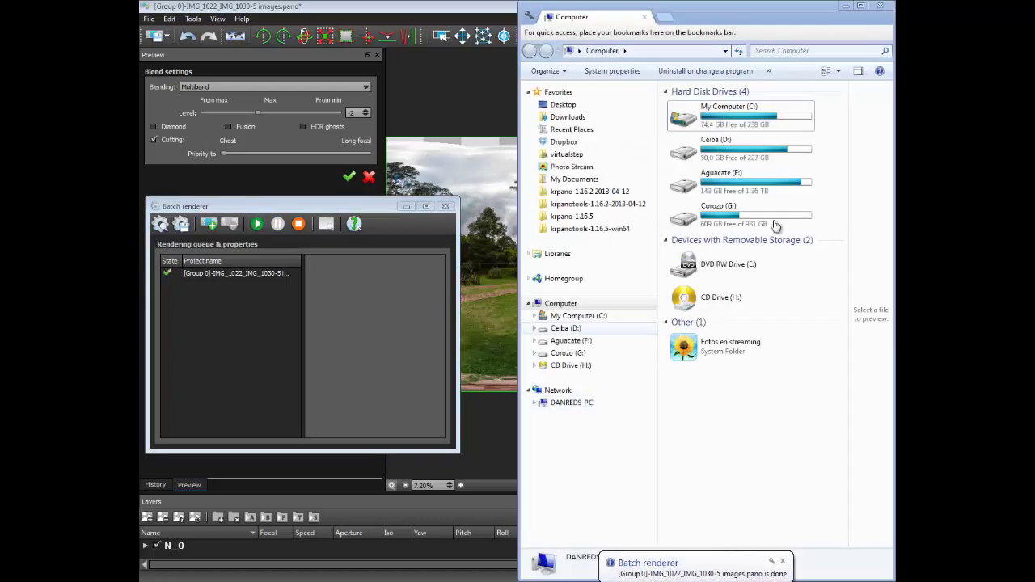
{"action": "key", "text": "Down"}
{"action": "key", "text": "Return"}
{"action": "key", "text": "d"}
{"action": "key", "text": "Return"}
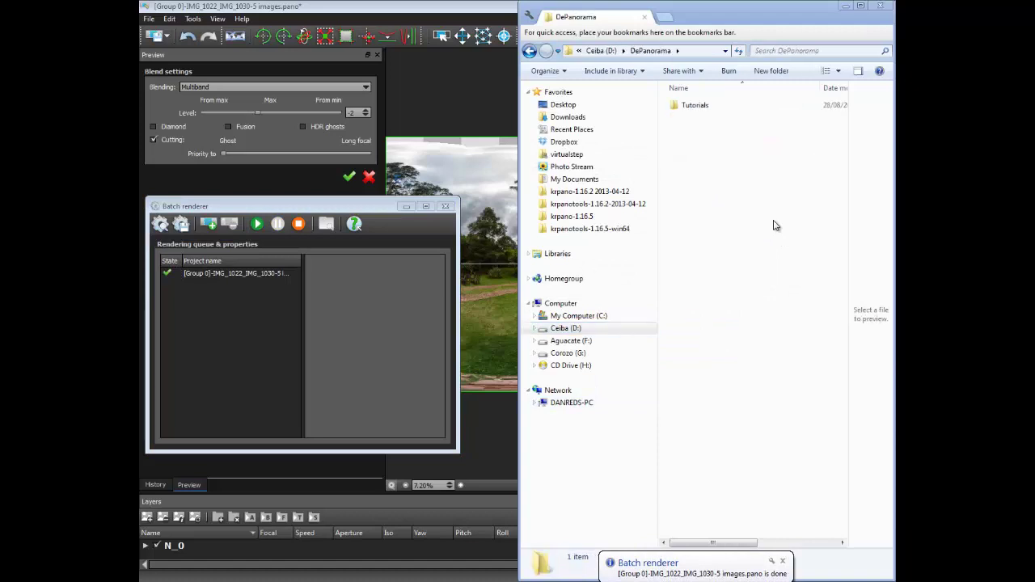
{"action": "key", "text": "Down"}
{"action": "key", "text": "Return"}
{"action": "key", "text": "Down"}
{"action": "key", "text": "Down"}
{"action": "key", "text": "Return"}
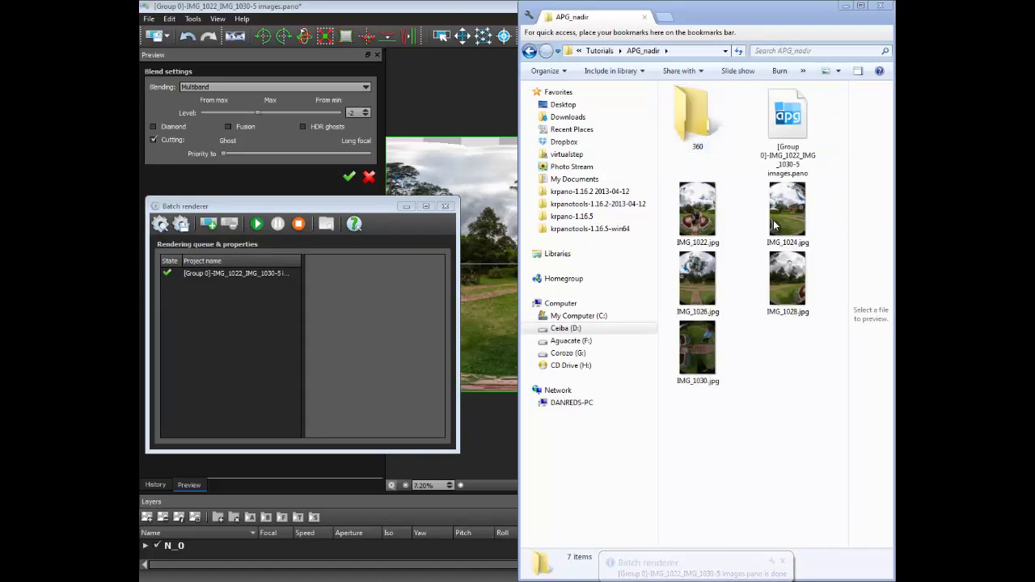
Enter the 360 folder and open Panorama 3_0000.jpg in Photo Viewer.
{"action": "key", "text": "Down"}
{"action": "key", "text": "Home"}
{"action": "key", "text": "Return"}
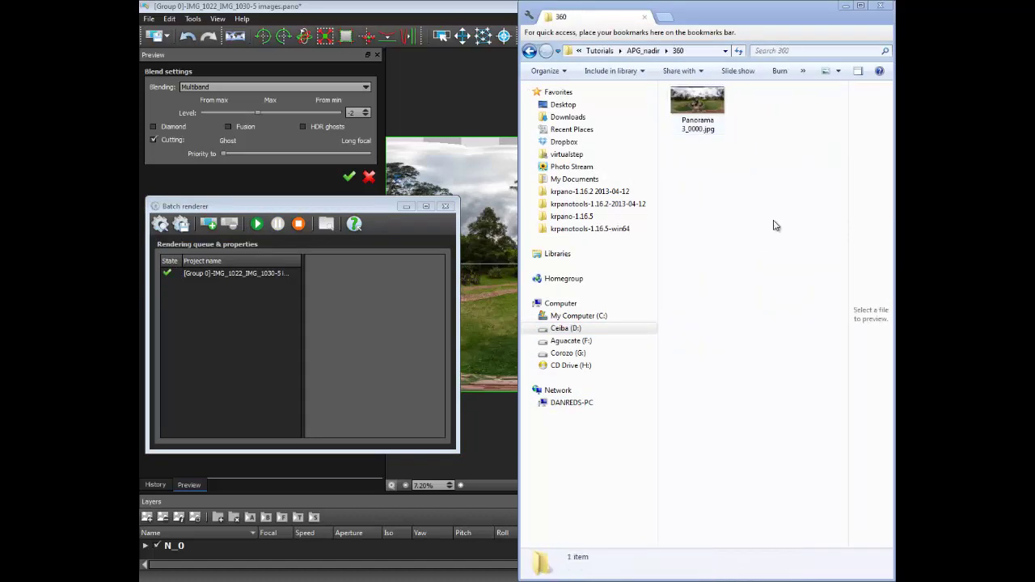
{"action": "key", "text": "Down"}
{"action": "key", "text": "Return"}
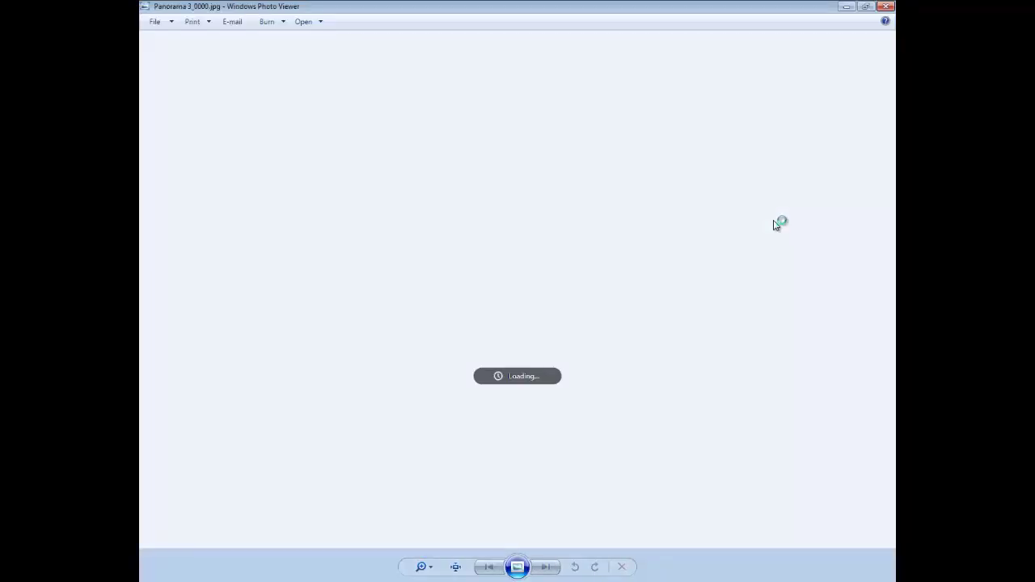
Zoom into the render and pan over the shoes, grass and brick path, then zoom out.
{"action": "scroll", "coordinate": [772, 220], "scroll_direction": "up", "scroll_amount": 3}
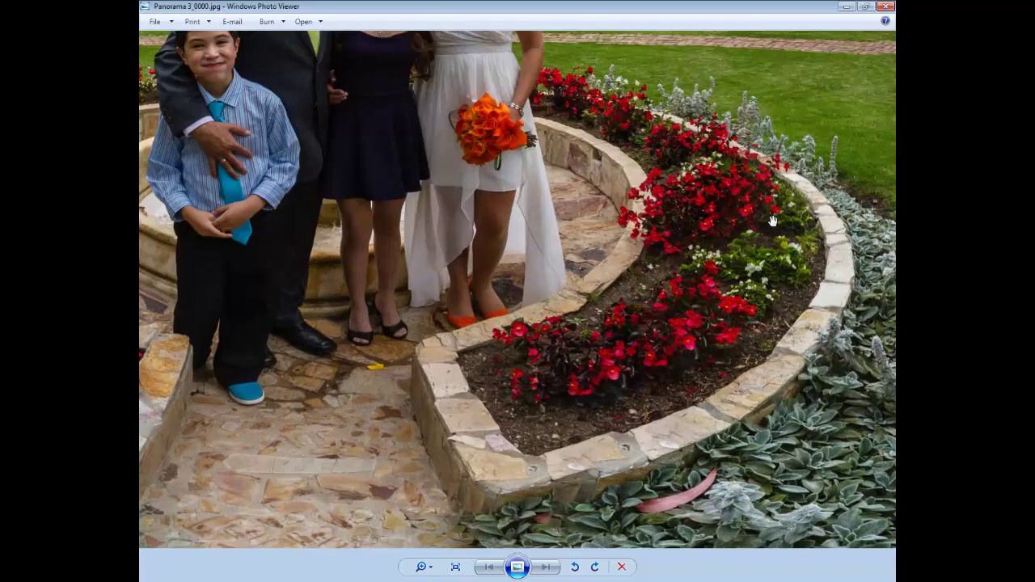
{"action": "key", "text": "Left"}
{"action": "key", "text": "Down"}
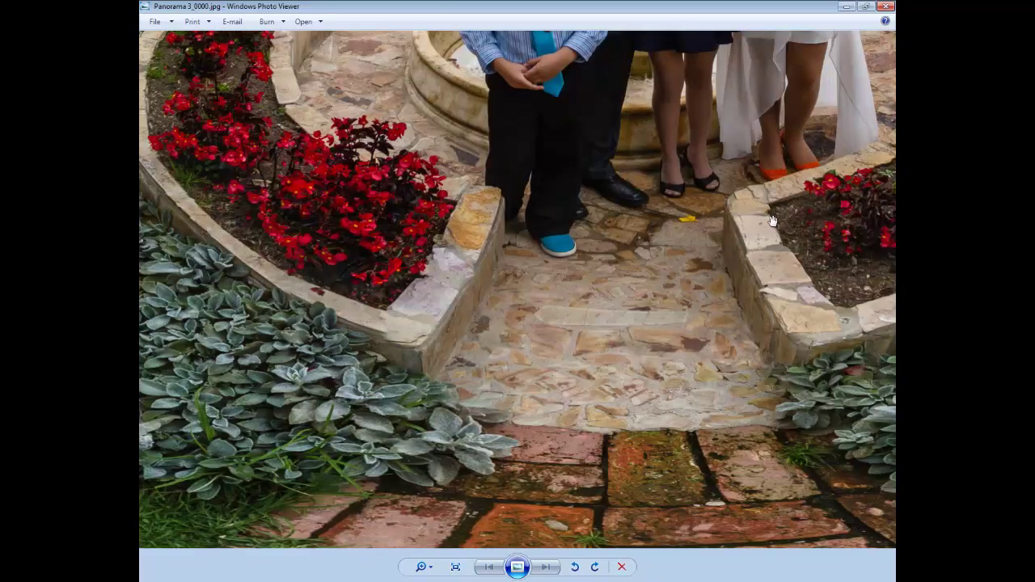
{"action": "key", "text": "Down"}
{"action": "key", "text": "Left"}
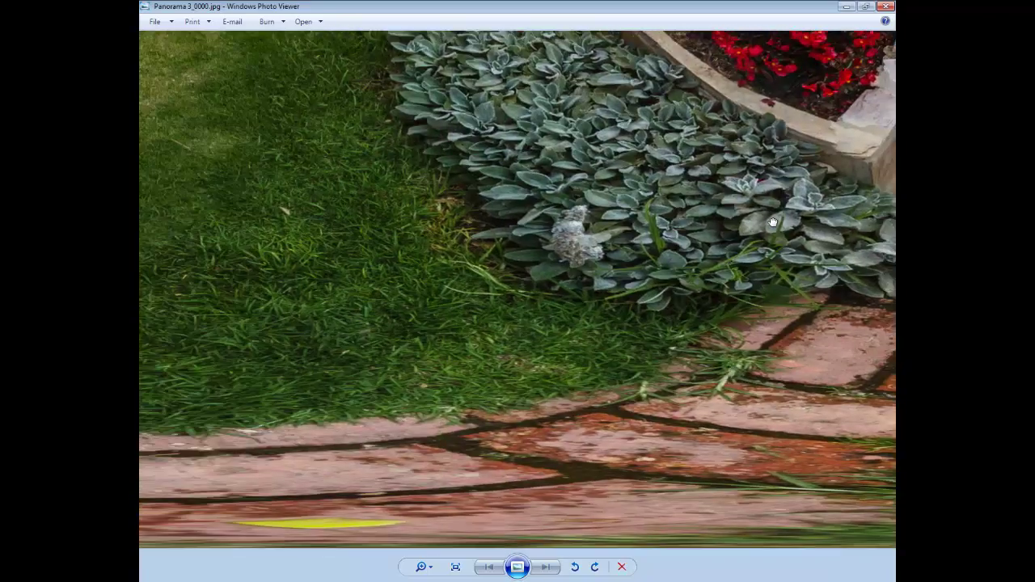
{"action": "key", "text": "Left"}
{"action": "key", "text": "Up"}
{"action": "key", "text": "Left"}
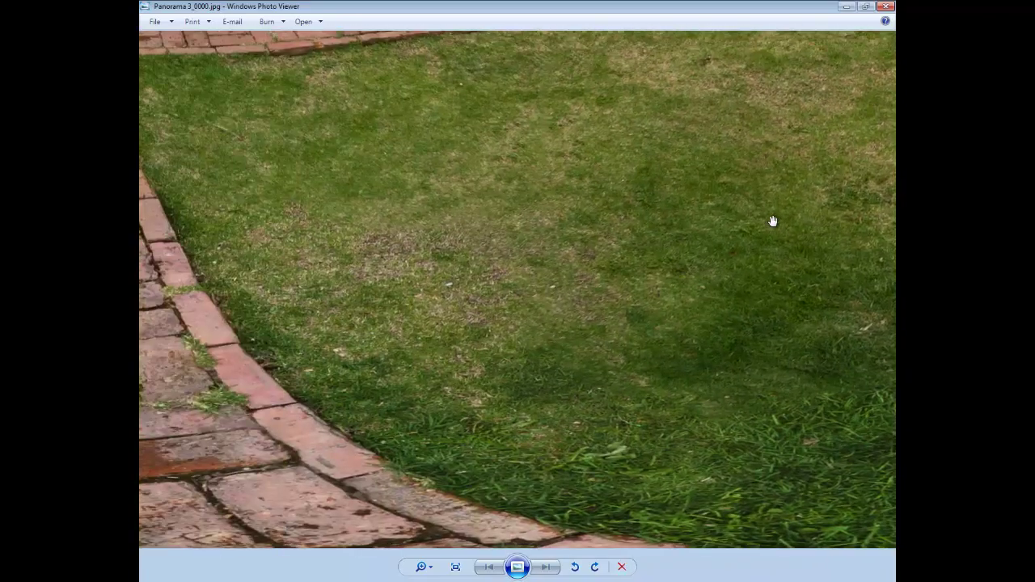
{"action": "key", "text": "Left"}
{"action": "scroll", "coordinate": [772, 223], "scroll_direction": "down", "scroll_amount": 1}
{"action": "scroll", "coordinate": [772, 222], "scroll_direction": "down", "scroll_amount": 2}
{"action": "scroll", "coordinate": [772, 223], "scroll_direction": "down", "scroll_amount": 1}
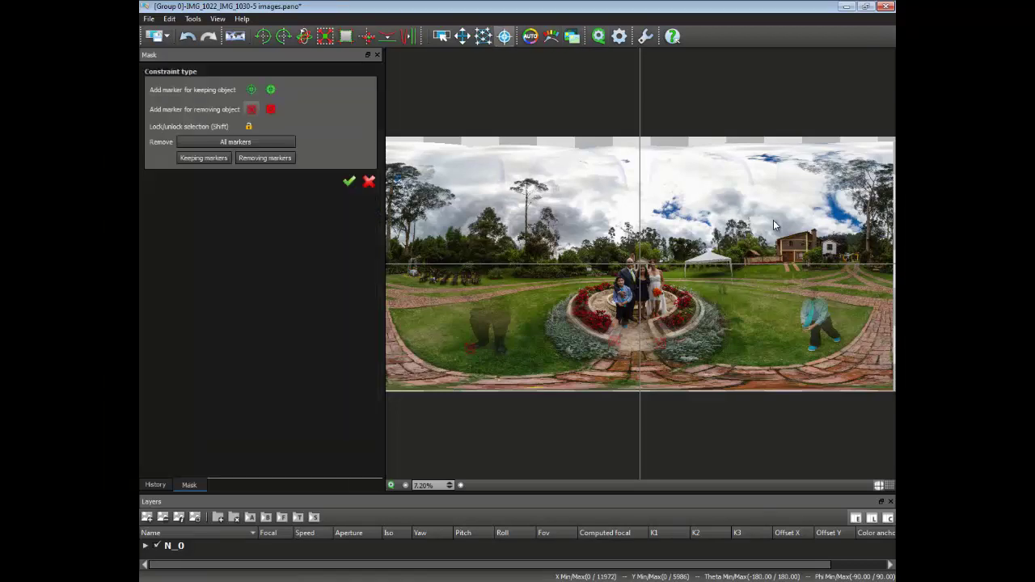
Place a removal marker on the crouching boy's shoe in the nadir image.
{"action": "scroll", "coordinate": [773, 226], "scroll_direction": "up", "scroll_amount": 2}
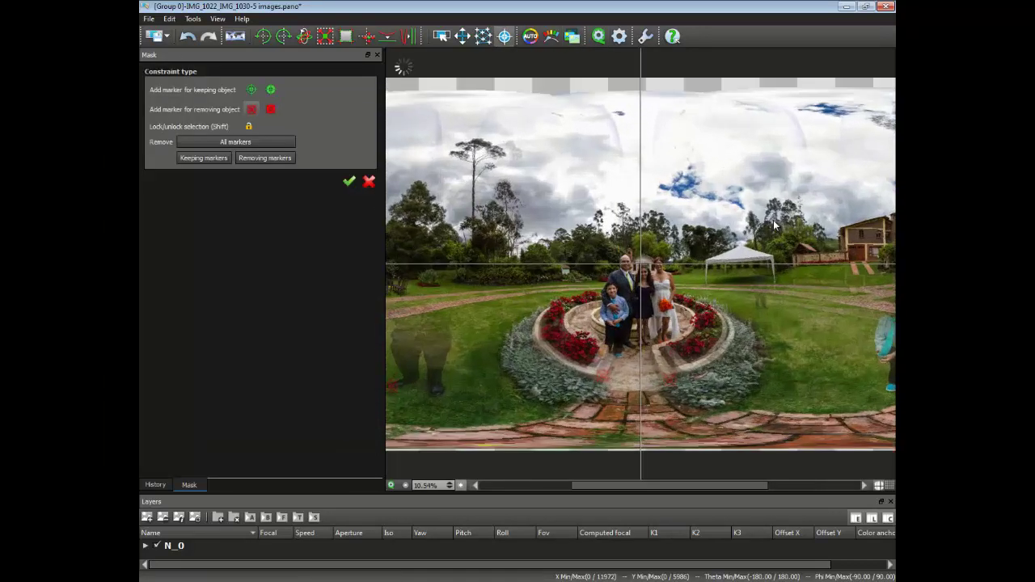
{"action": "scroll", "coordinate": [774, 225], "scroll_direction": "up", "scroll_amount": 1}
{"action": "scroll", "coordinate": [774, 226], "scroll_direction": "right", "scroll_amount": 5}
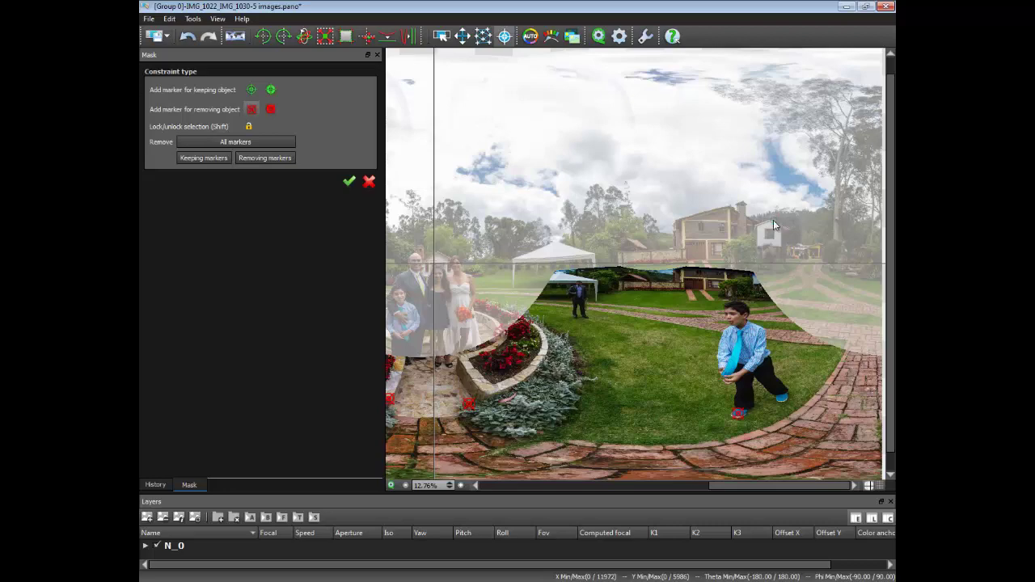
{"action": "left_click", "coordinate": [781, 398]}
{"action": "scroll", "coordinate": [773, 226], "scroll_direction": "down", "scroll_amount": 1}
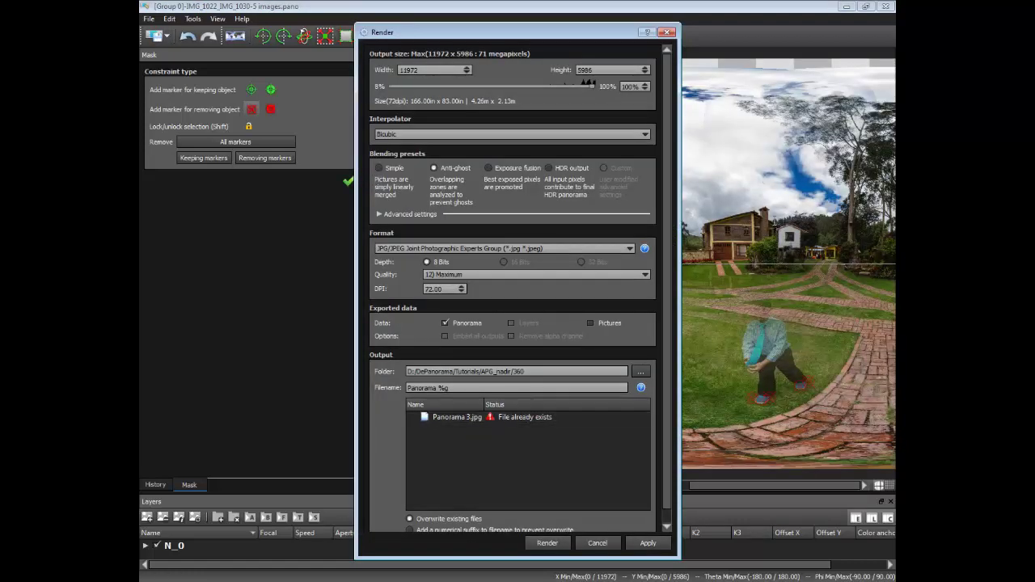
Rename the output to 'Panorama_Nadir %g-' and render the masked panorama.
{"action": "type", "text": "-2"}
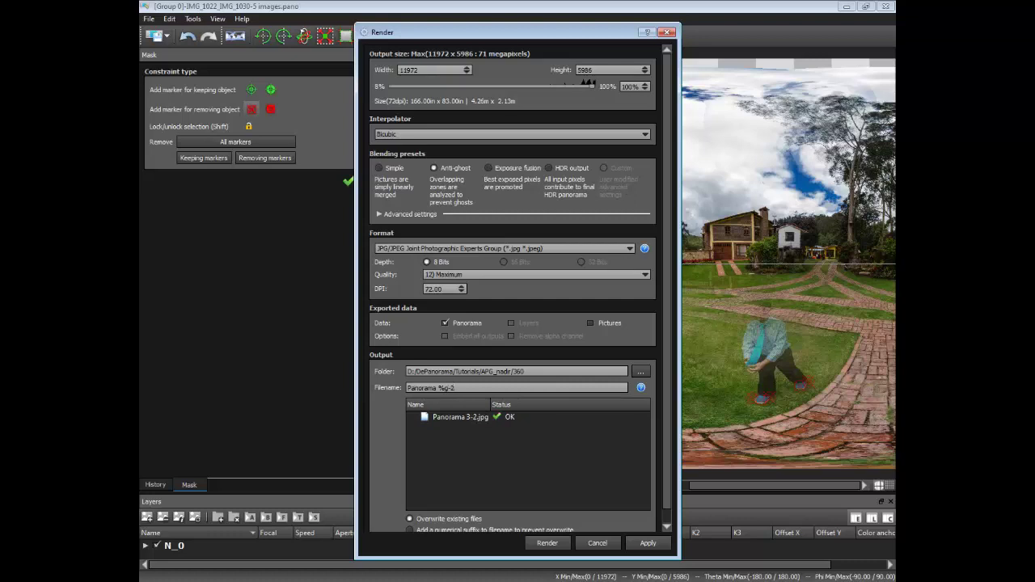
{"action": "key", "text": "BackSpace"}
{"action": "type", "text": "_N"}
{"action": "type", "text": "adir"}
{"action": "key", "text": "Return"}
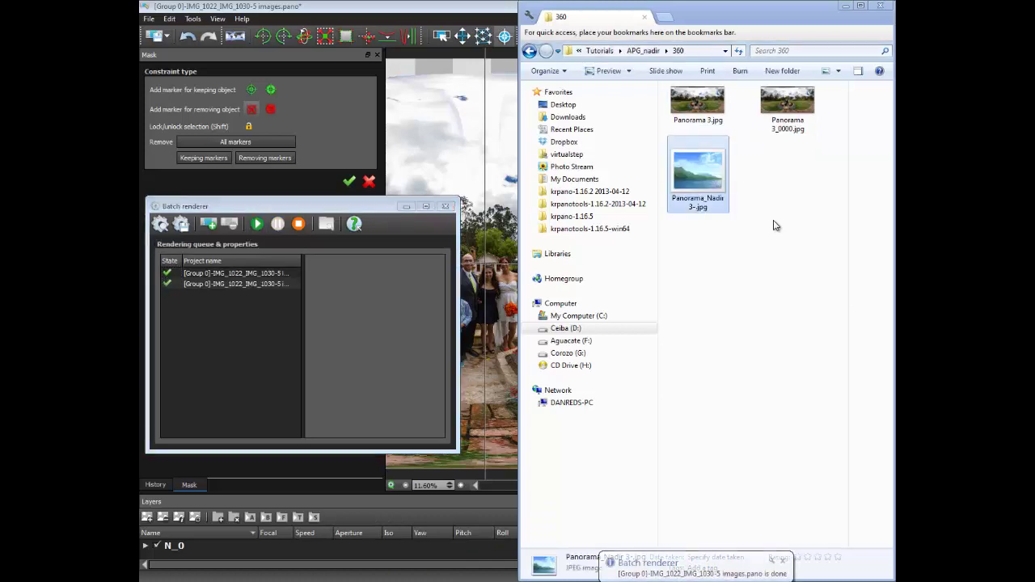
Open Panorama_Nadir 3-.jpg in Windows Photo Viewer.
{"action": "key", "text": "Return"}
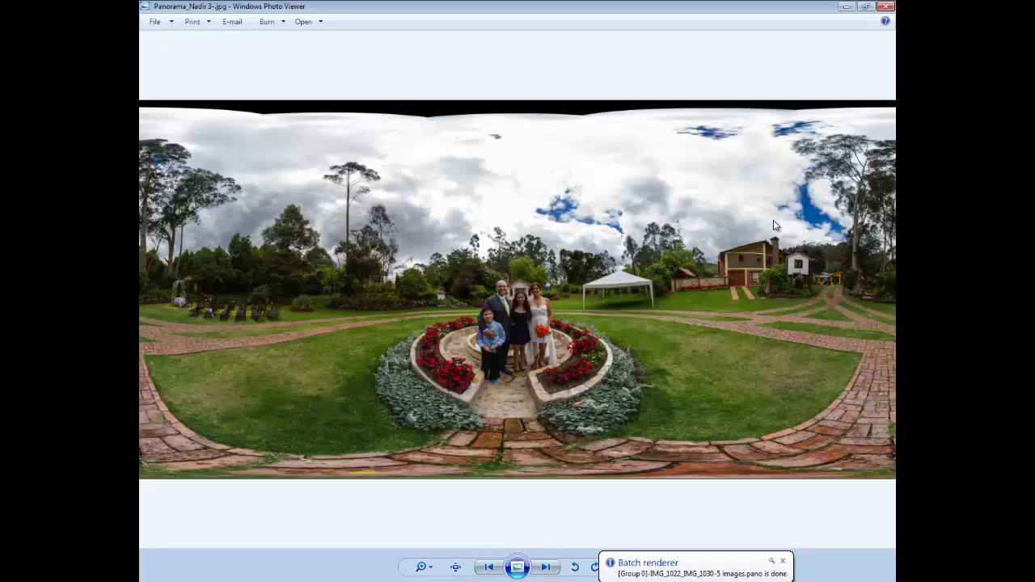